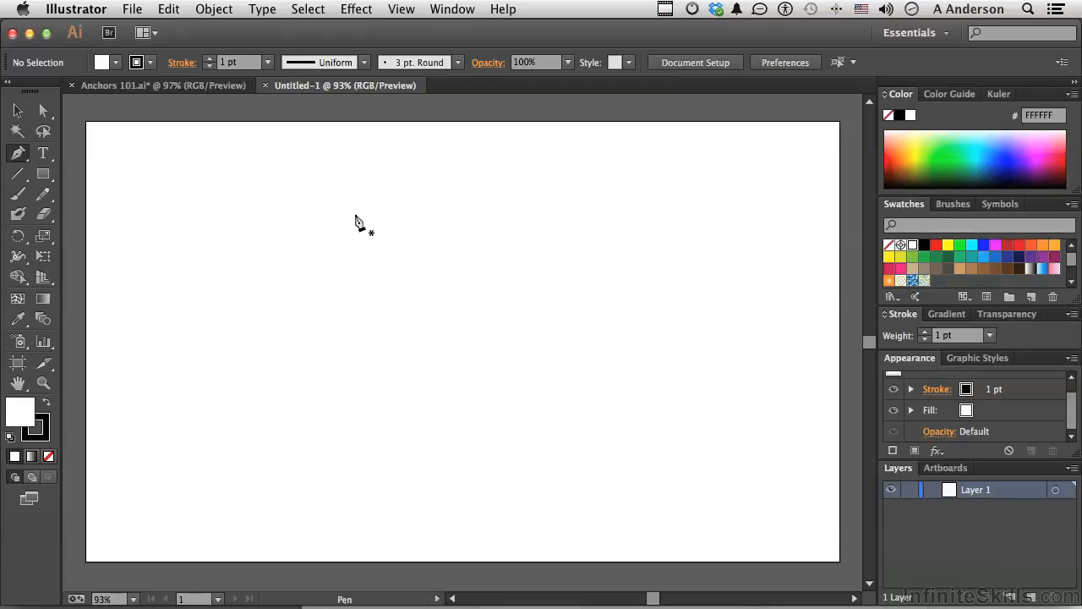
- Draw a closed triangle with the Pen tool in the artboard's upper middle, about 206 px wide and 100 px tall
click(411, 182)
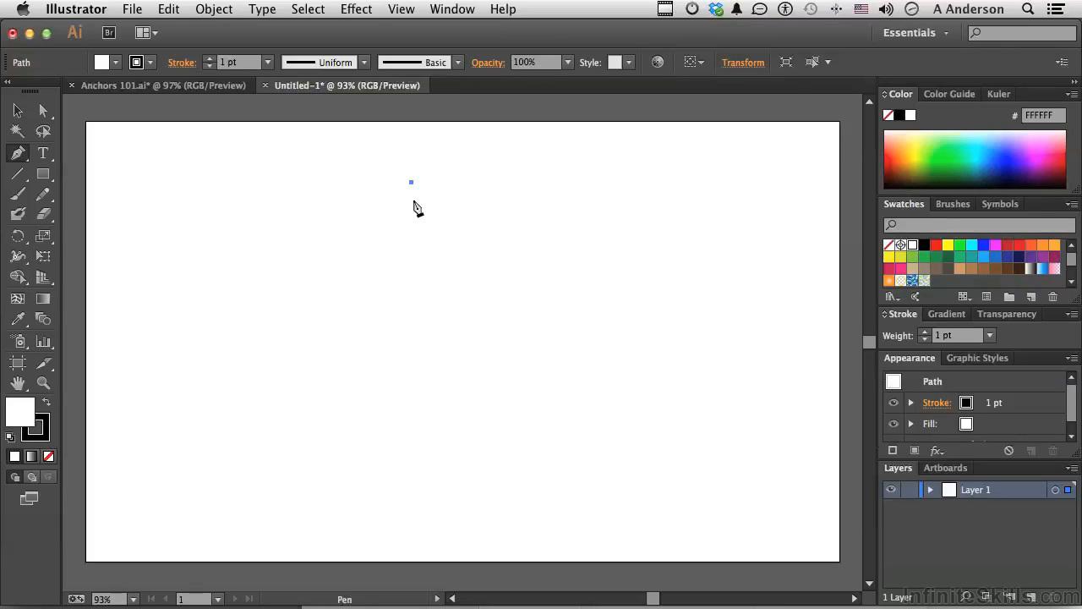
click(489, 261)
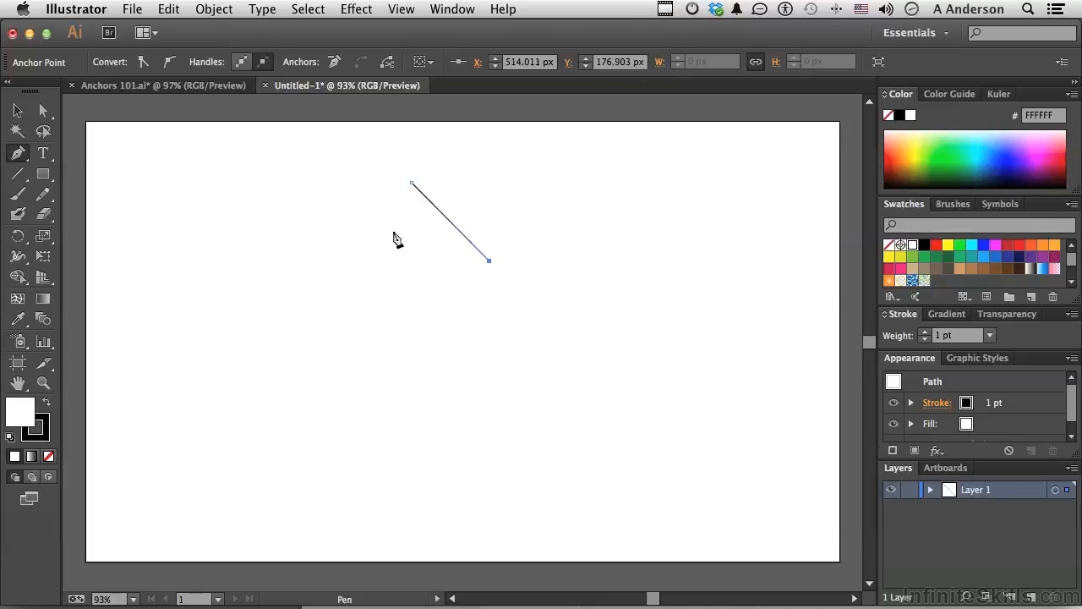
click(328, 260)
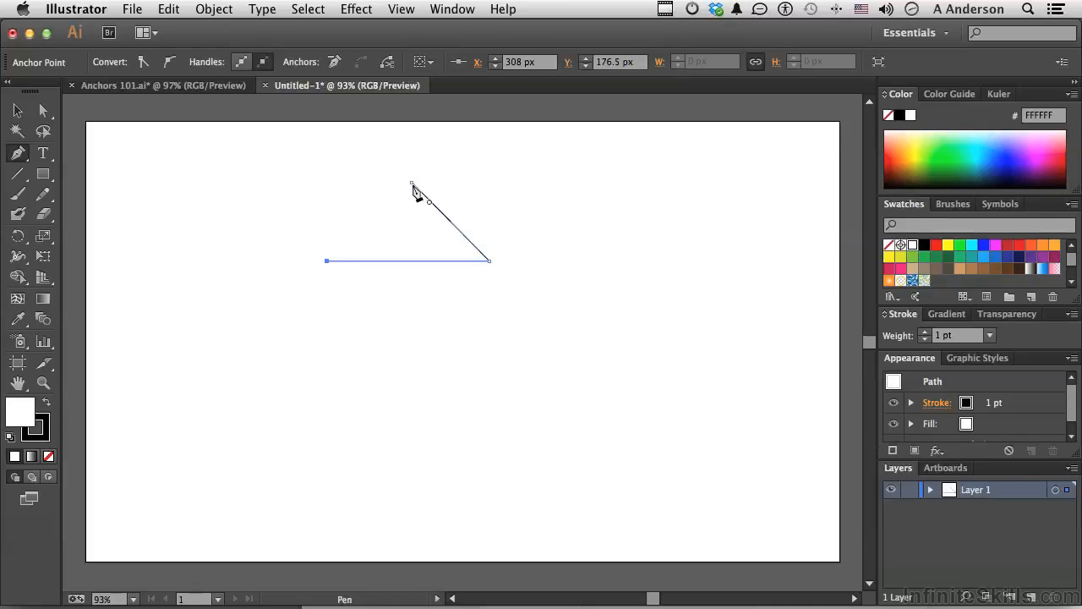
click(412, 184)
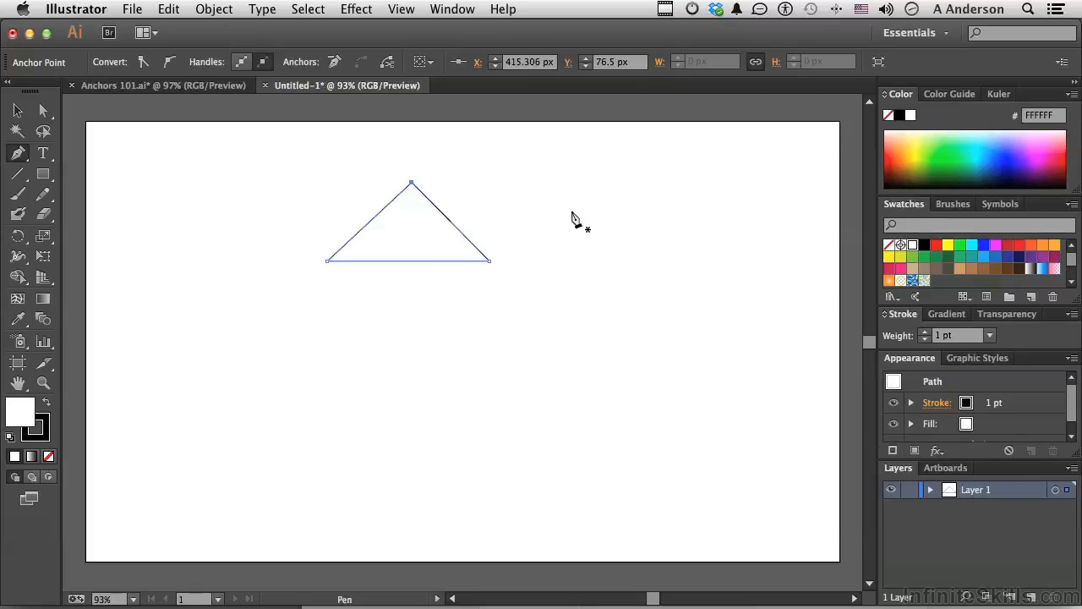
- Draw a nearly horizontal straight path beside the triangle, ending at about X 901, Y 81 px, and undo the stray extra anchor
click(513, 187)
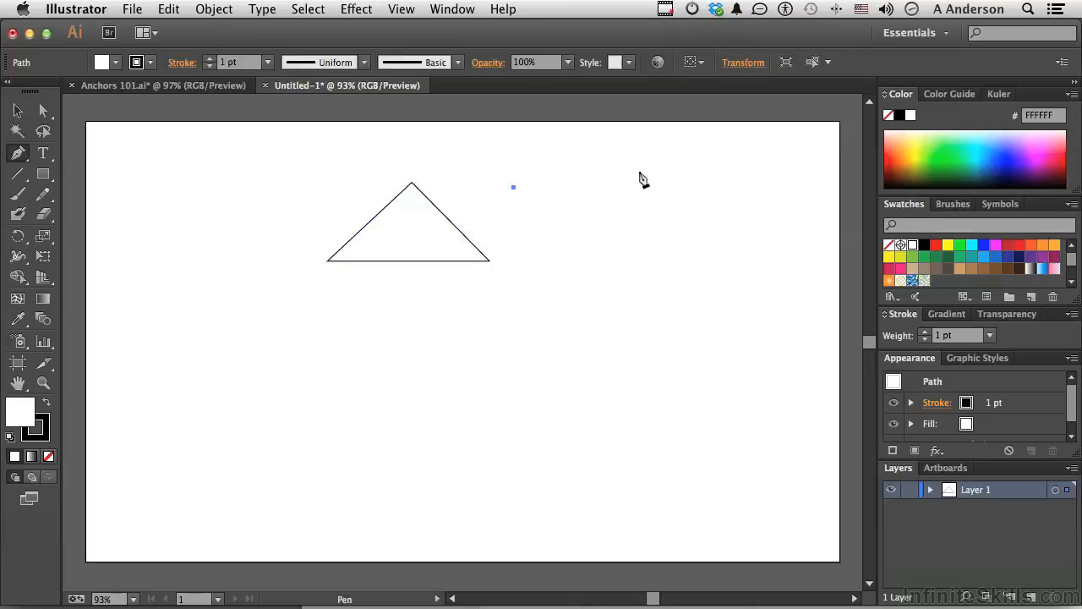
click(794, 186)
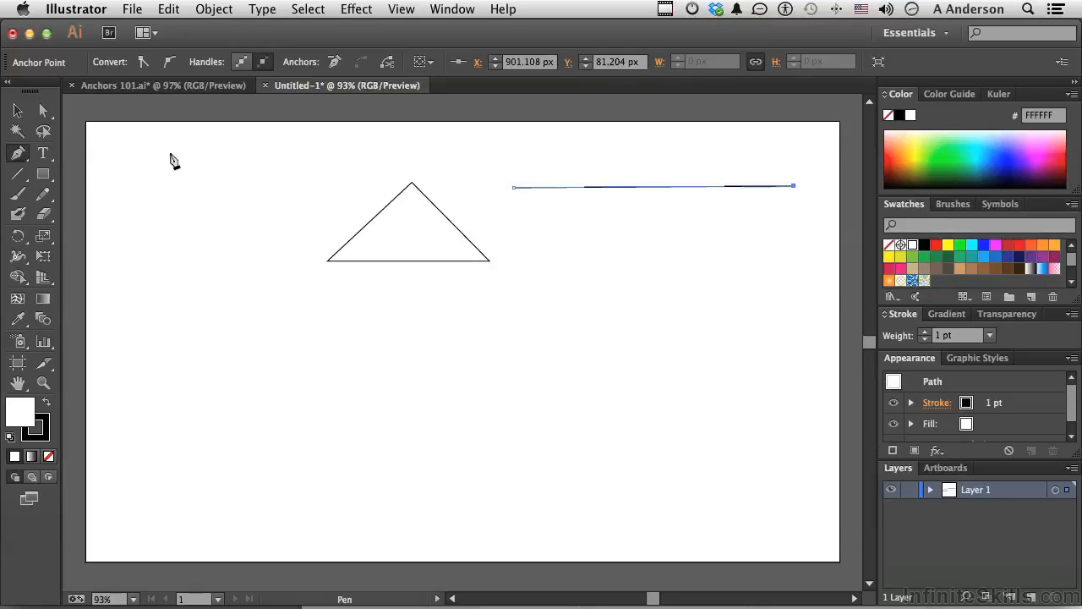
click(601, 275)
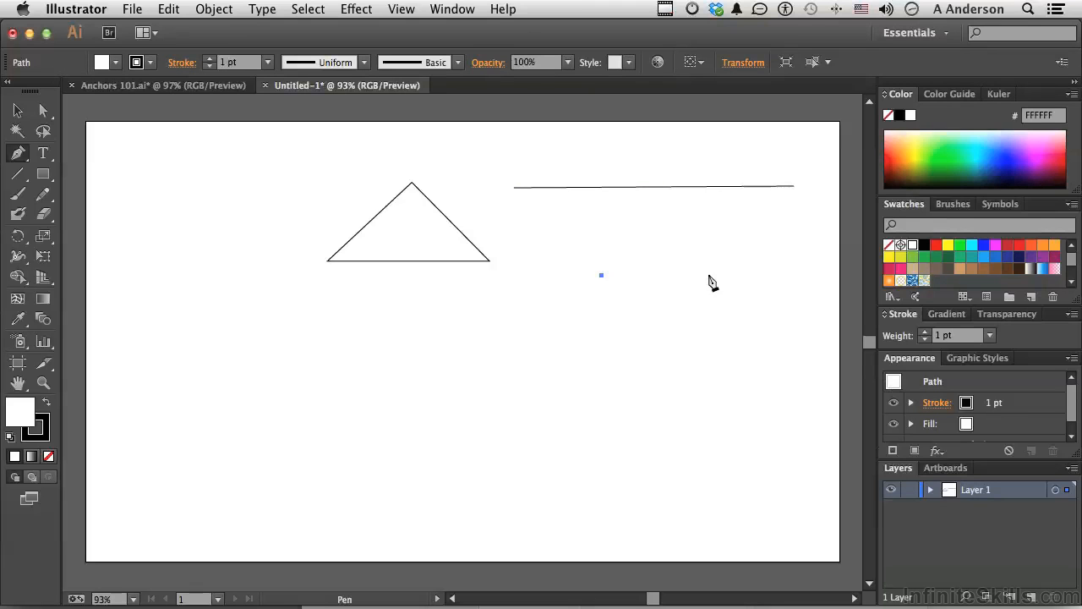
key(super+z)
- Draw an open wavy path below the line with smooth anchors at about X 617, Y 298.5; X 774, Y 298.5; and X 874, Y 322 px
drag(570, 355, 568, 422)
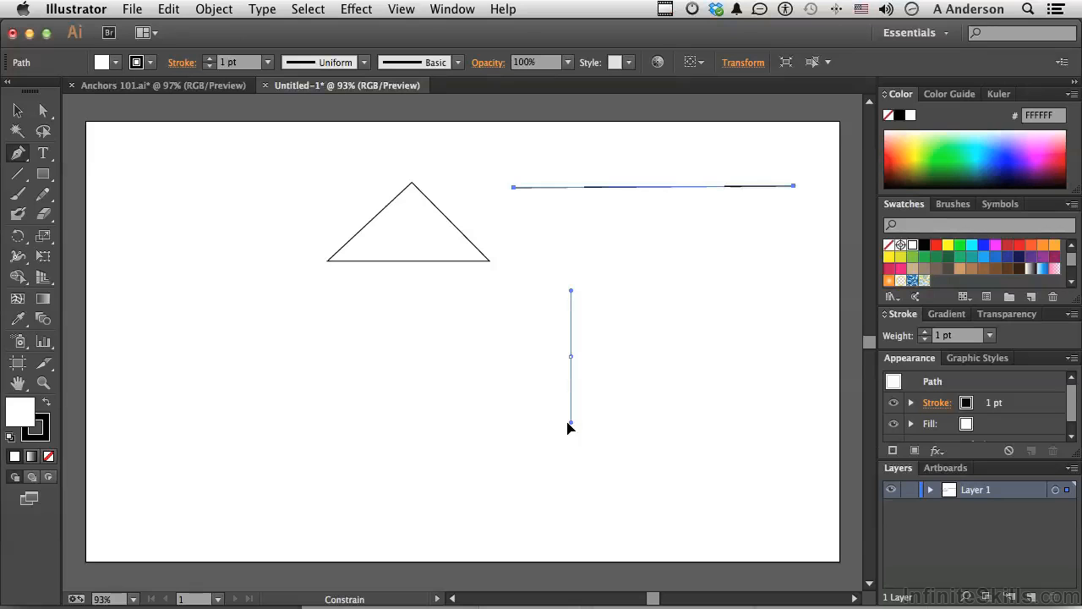
drag(567, 423, 570, 430)
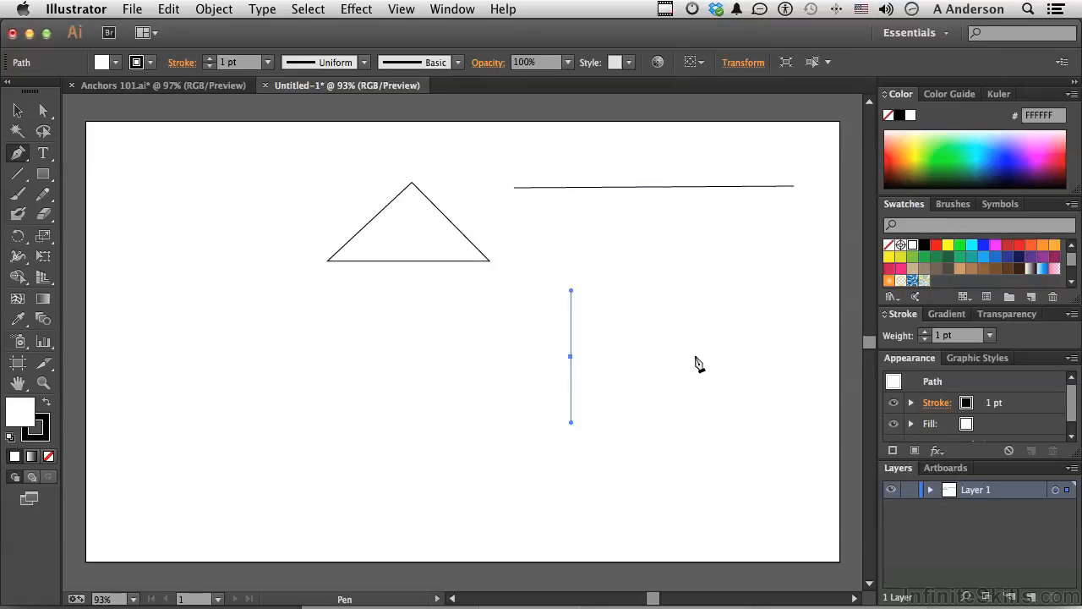
drag(695, 357, 698, 435)
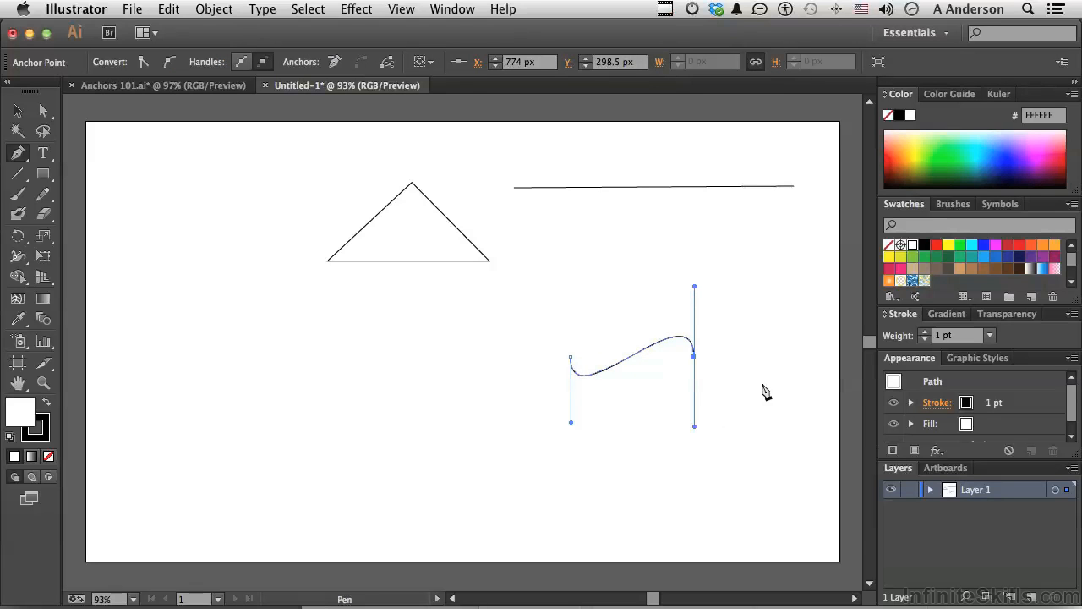
drag(772, 375, 776, 331)
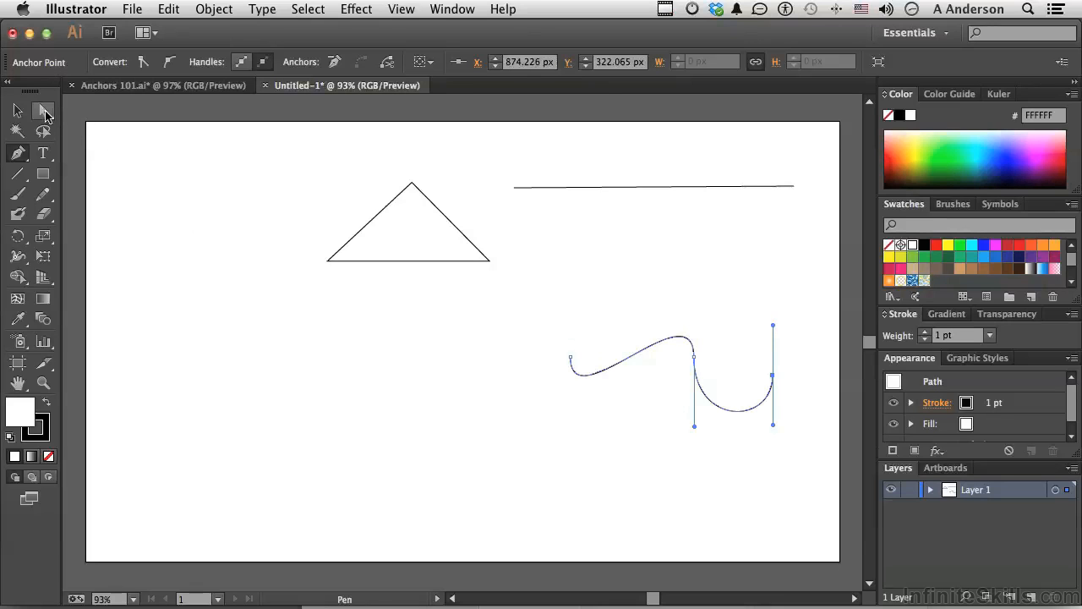
- Switch to the Direct Selection tool and examine the Selection & Anchor Display preferences without changing anything
drag(45, 114, 98, 115)
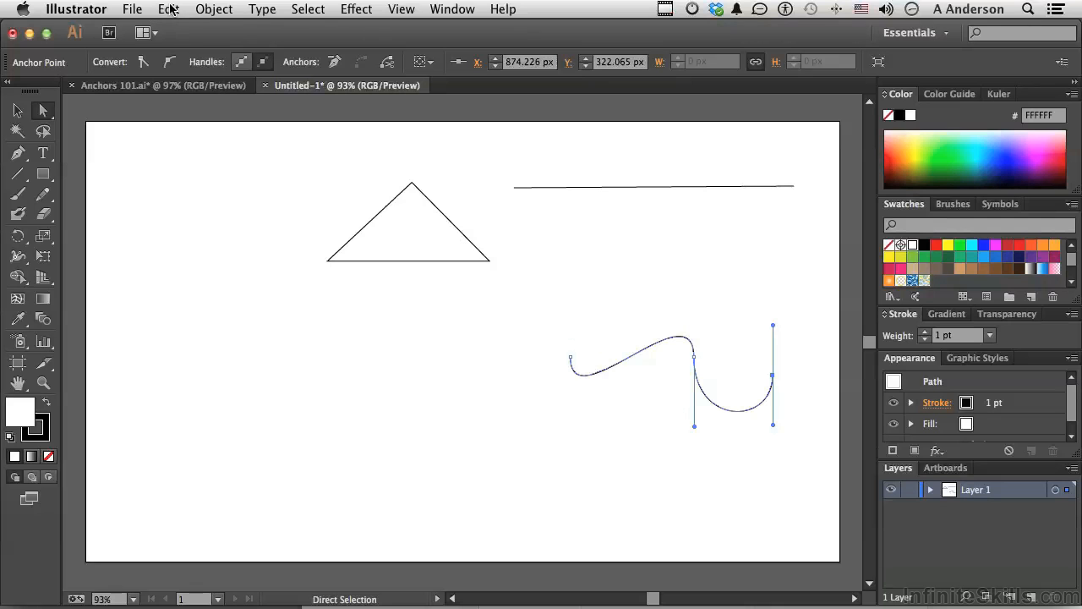
click(65, 8)
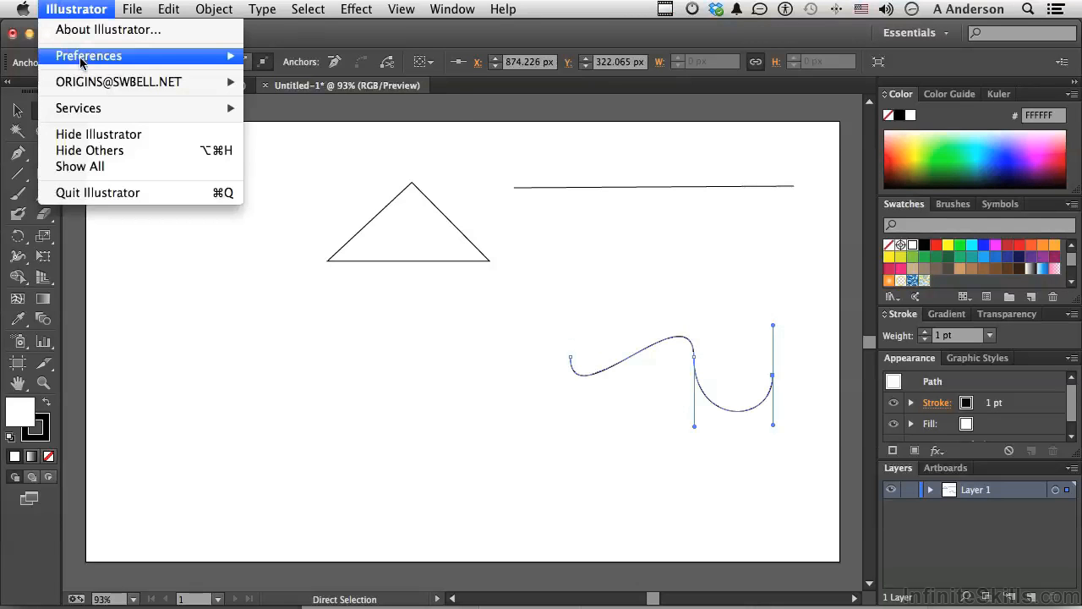
mouse_move(81, 61)
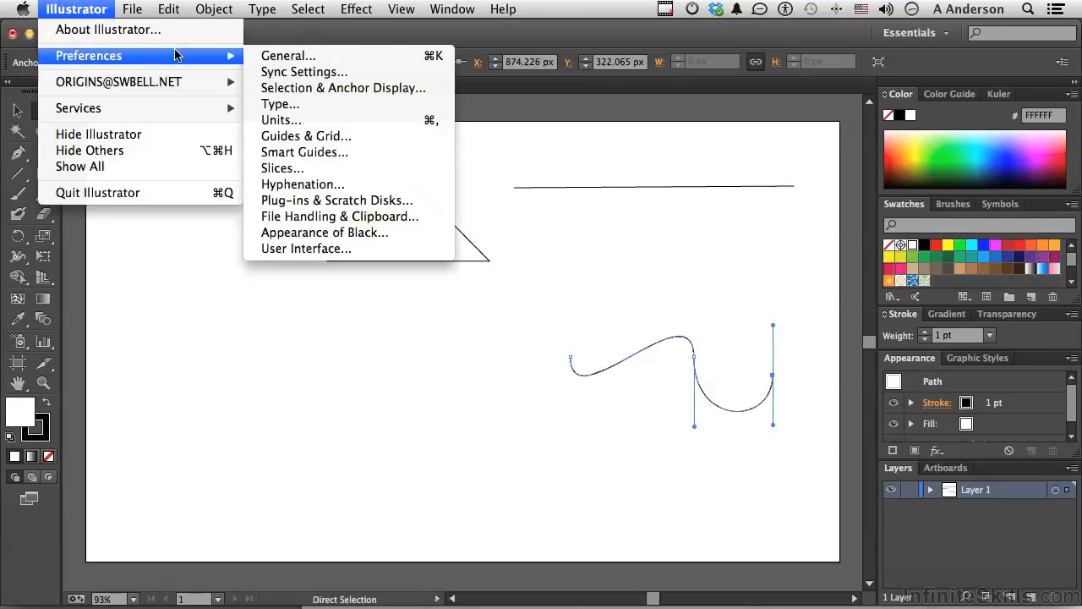
click(286, 88)
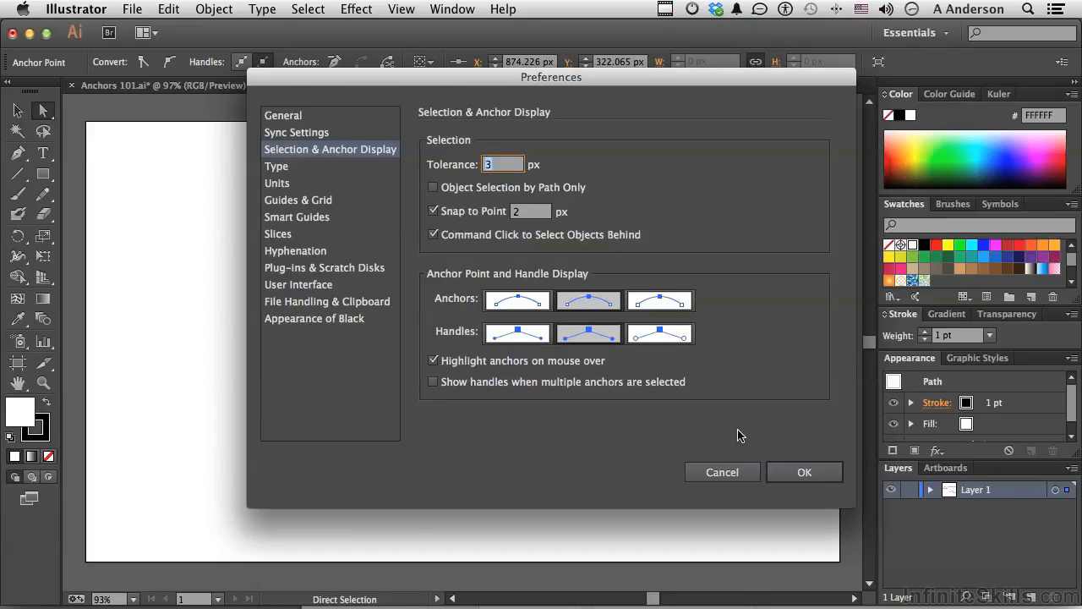
click(730, 472)
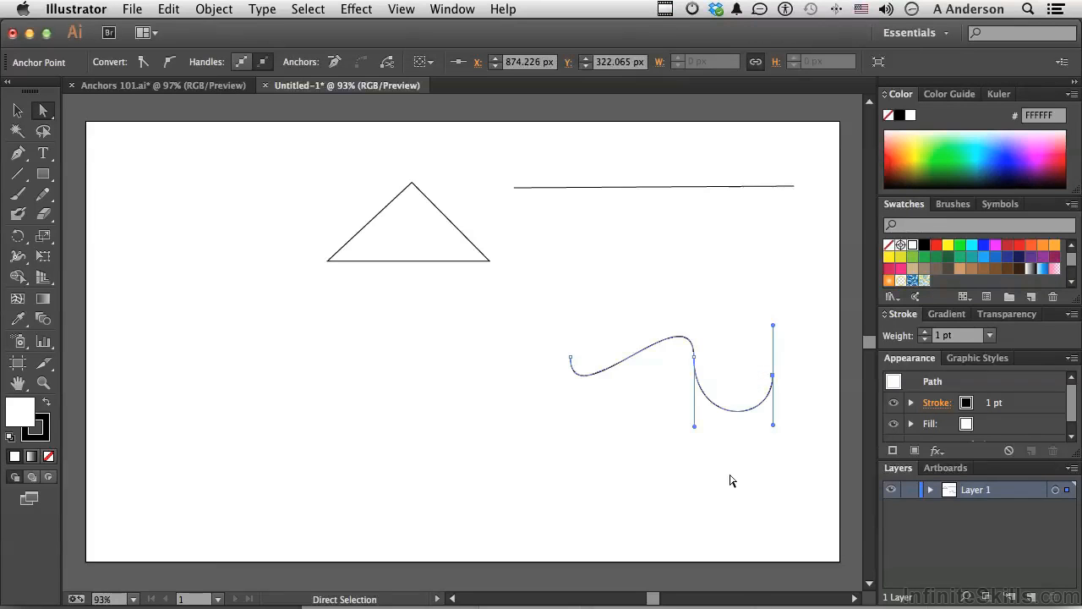
- Select only the triangle's apex anchor and nudge it right and up to X 417.306, Y 68.5 px
click(412, 185)
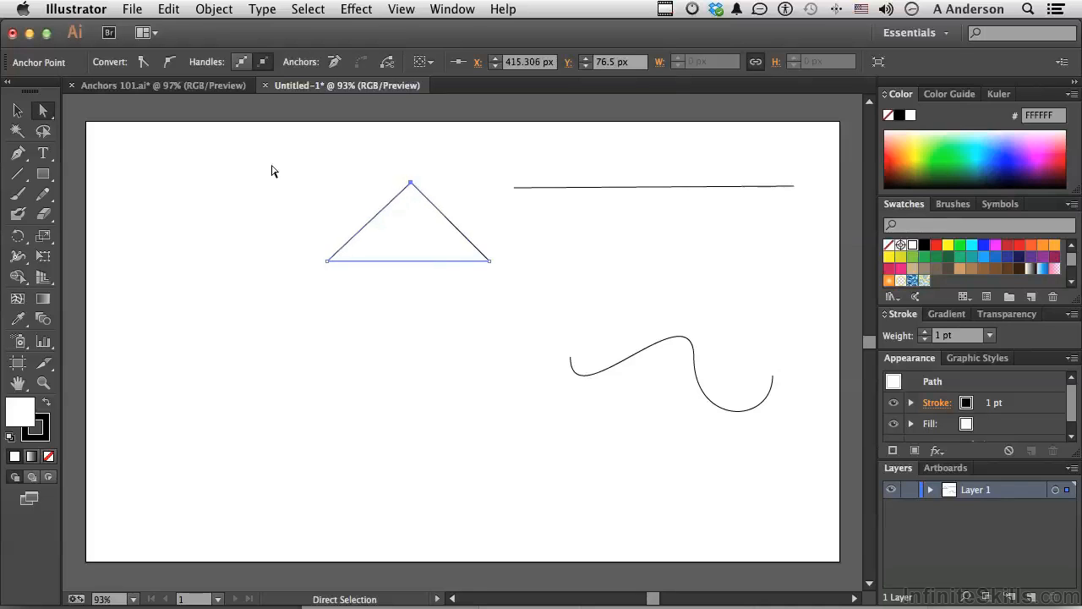
key(Right)
key(Right)
key(Up)
key(Up)
key(Up)
key(Up)
key(Up)
key(Up)
key(Up)
key(Up)
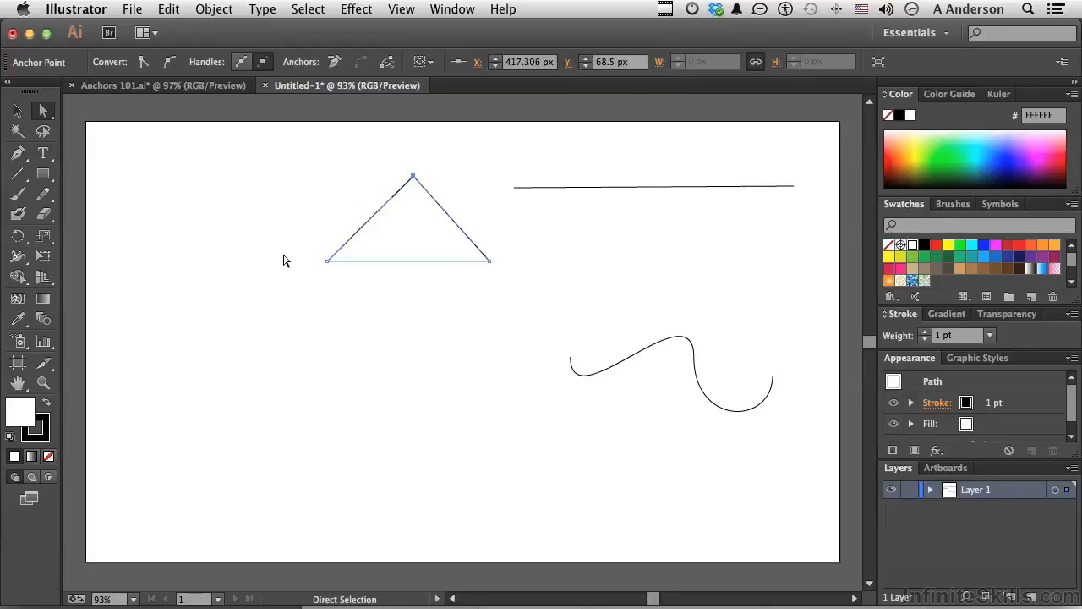
- Select the triangle's two base anchors together and nudge them slightly down, left and back to the right
drag(306, 241, 517, 272)
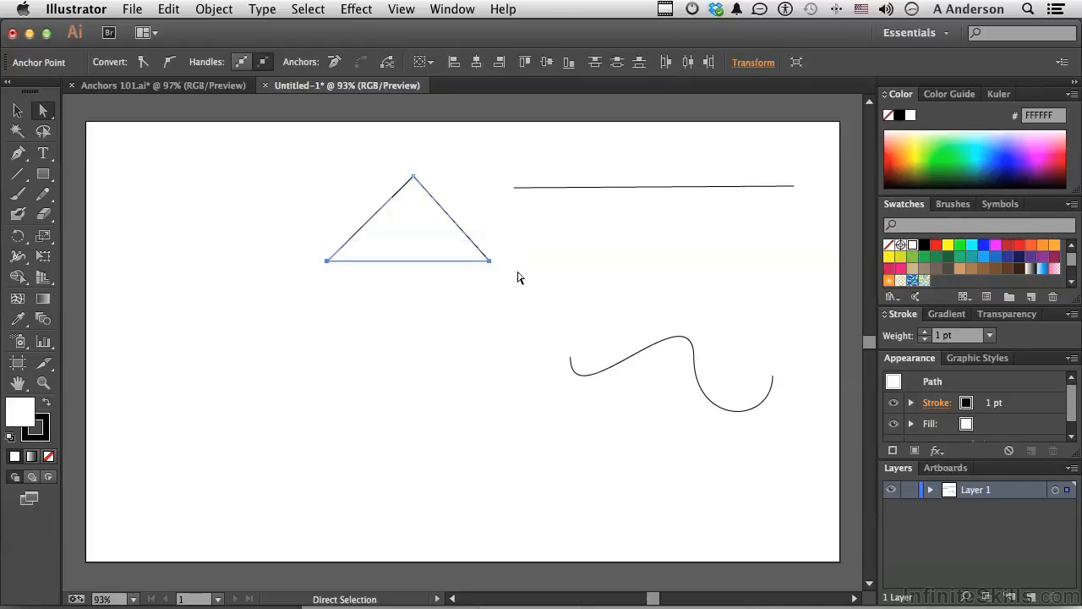
key(Down)
key(Down)
key(Down)
key(Down)
key(Down)
key(Left)
key(Left)
key(Left)
key(Left)
key(Right)
key(Right)
key(Right)
key(Right)
key(Right)
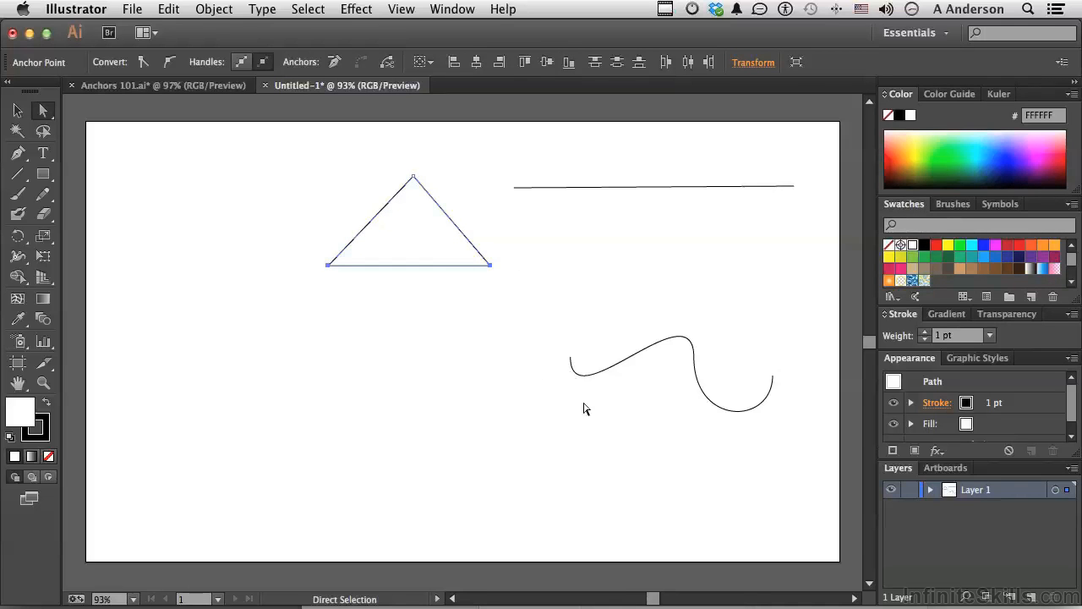
- Shorten both direction handles of the wavy path's middle anchor and the upper handle of its left end anchor
click(630, 366)
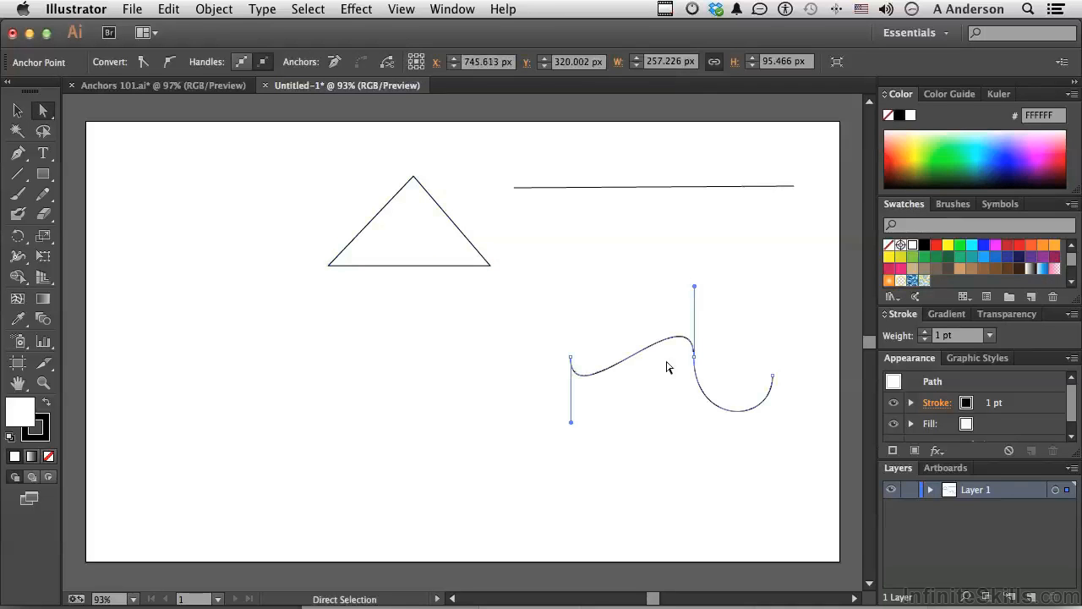
click(694, 357)
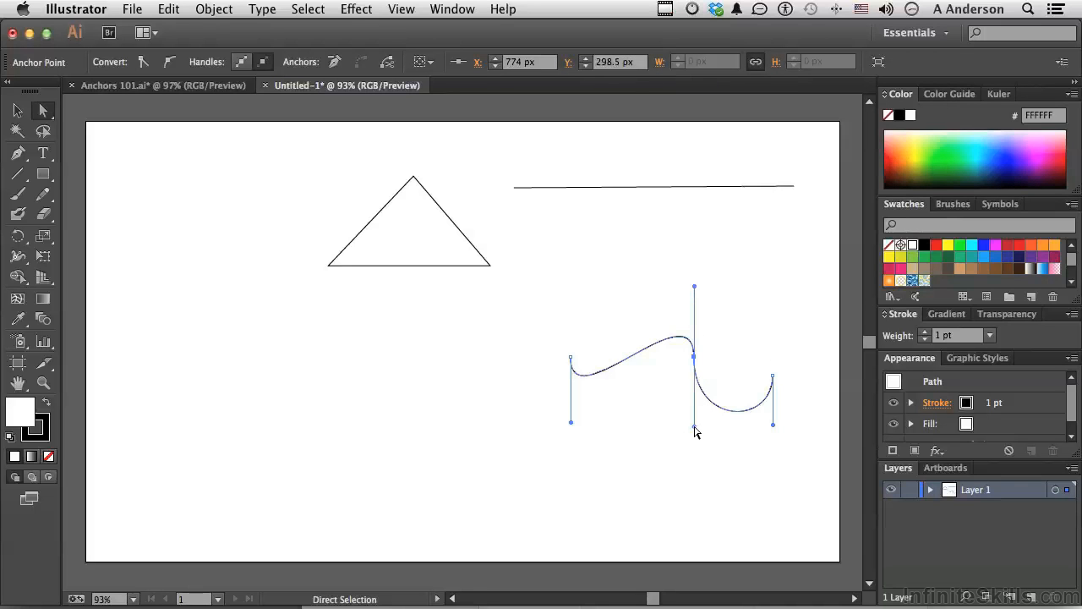
mouse_move(694, 429)
mouse_down()
mouse_move(695, 405)
mouse_move(695, 432)
mouse_up()
mouse_move(692, 411)
mouse_down()
mouse_move(691, 391)
mouse_move(694, 415)
mouse_up()
mouse_move(695, 288)
mouse_down()
mouse_move(694, 332)
mouse_move(693, 259)
mouse_move(694, 294)
mouse_up()
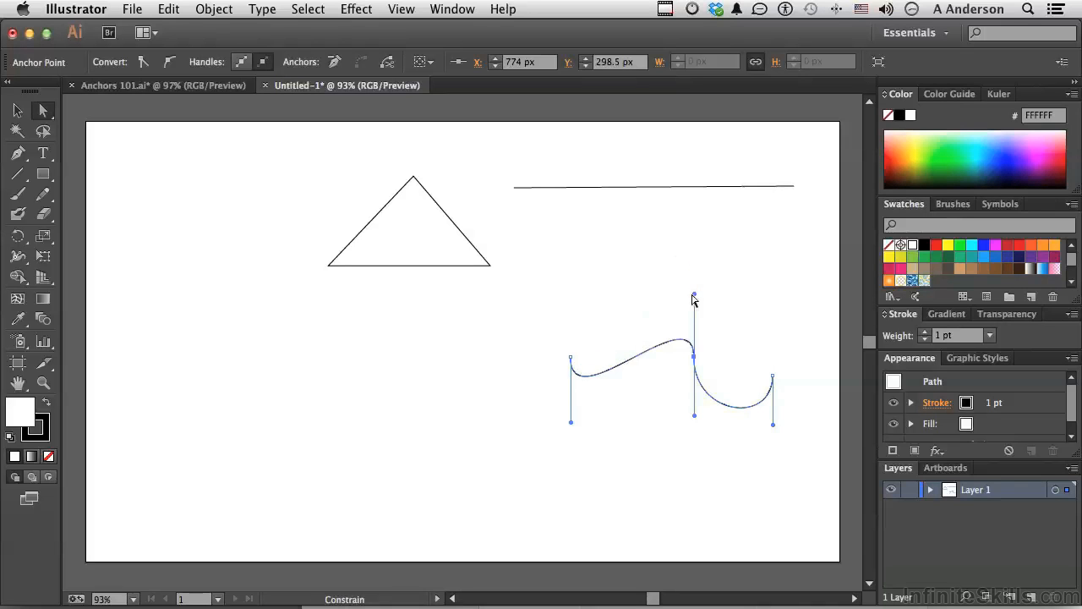
click(571, 358)
drag(573, 293, 574, 321)
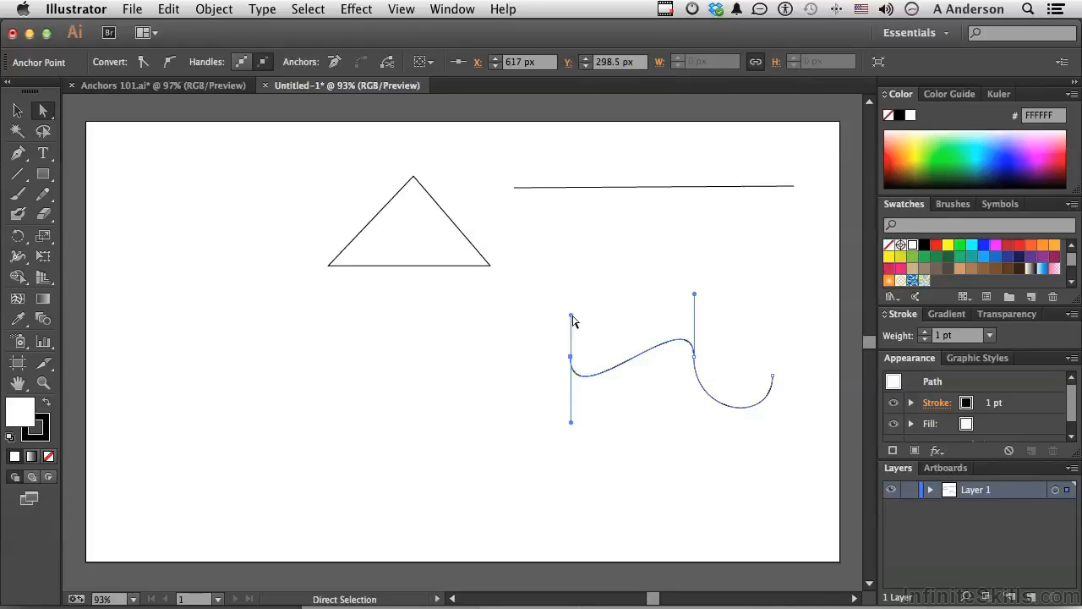